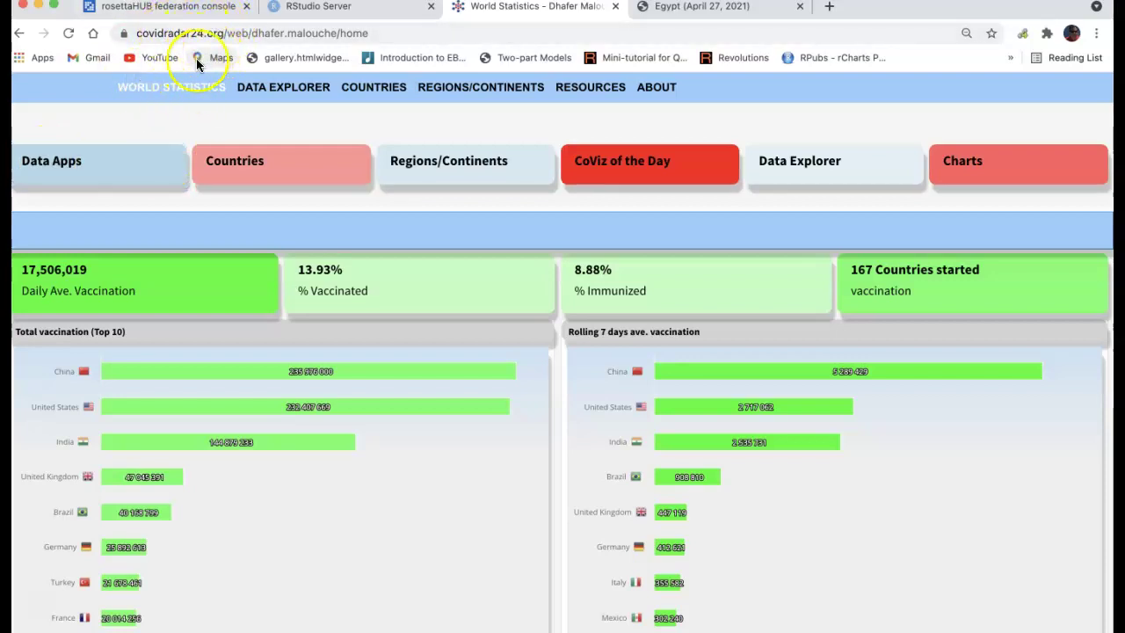
Open the Comparison app from the COVID-19 data applications and maximize its charts window.
click(76, 169)
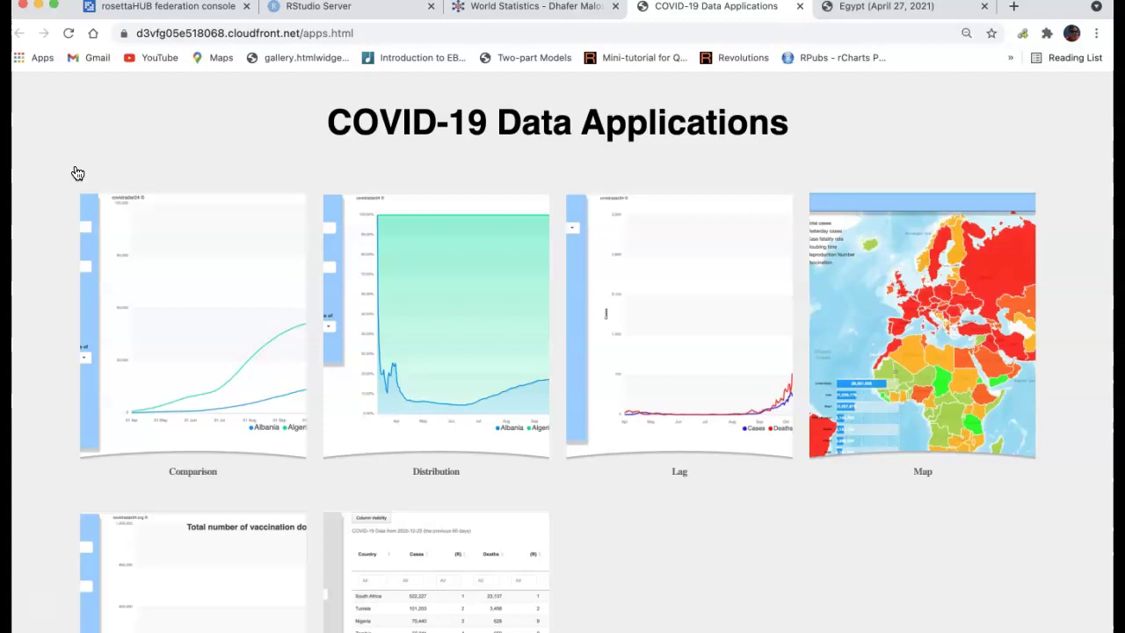
mouse_move(163, 272)
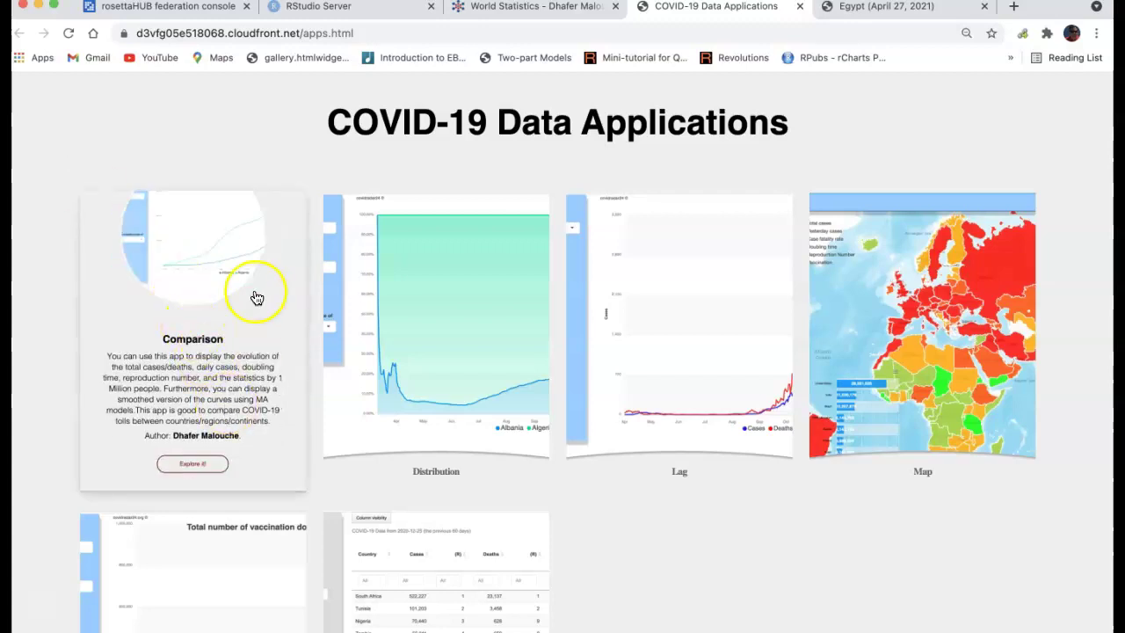
click(170, 390)
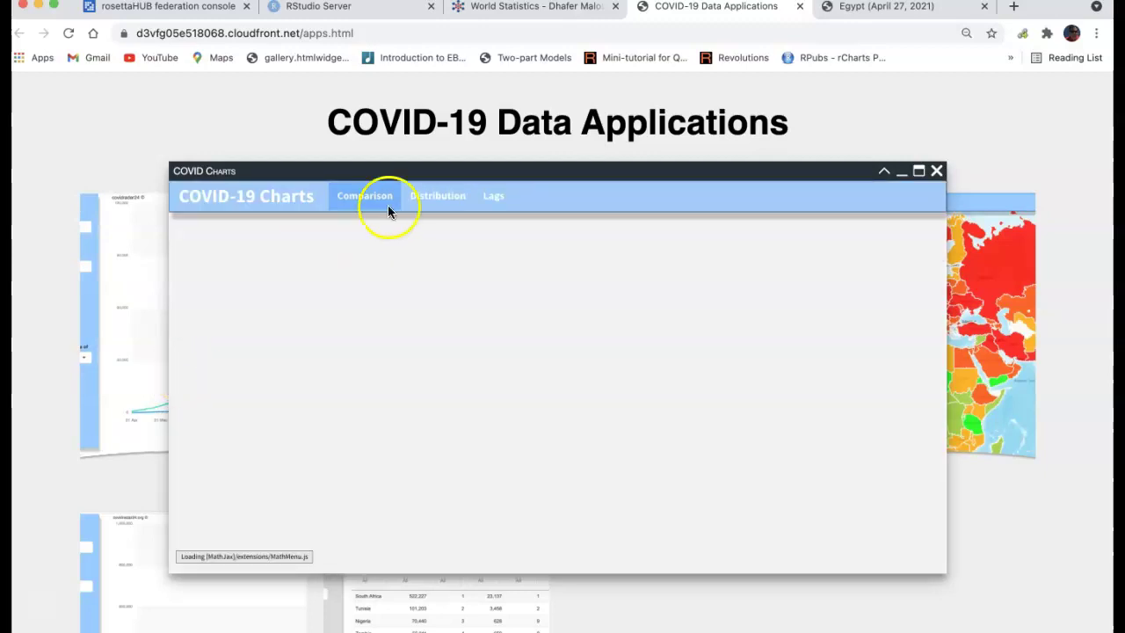
click(918, 171)
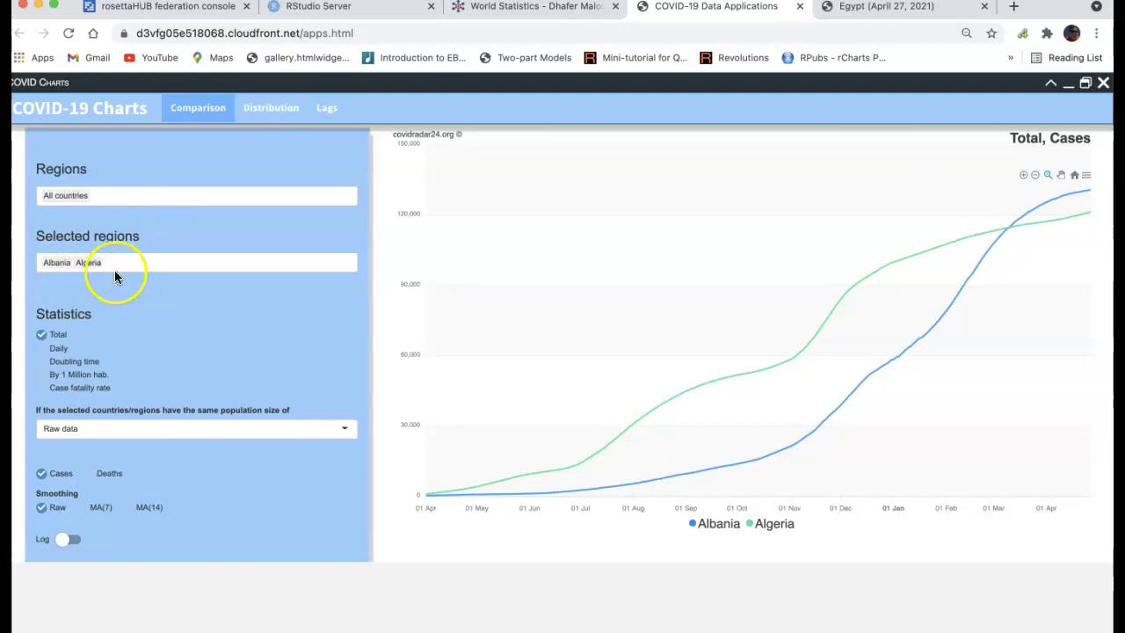
Add USA to the Regions alongside All countries.
click(98, 195)
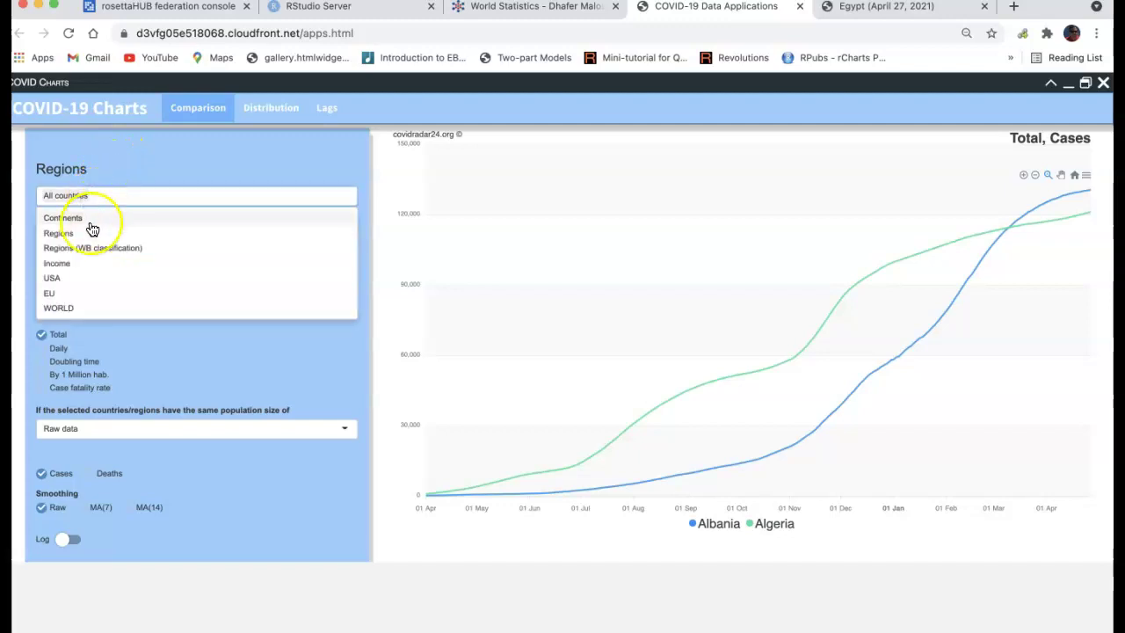
click(52, 277)
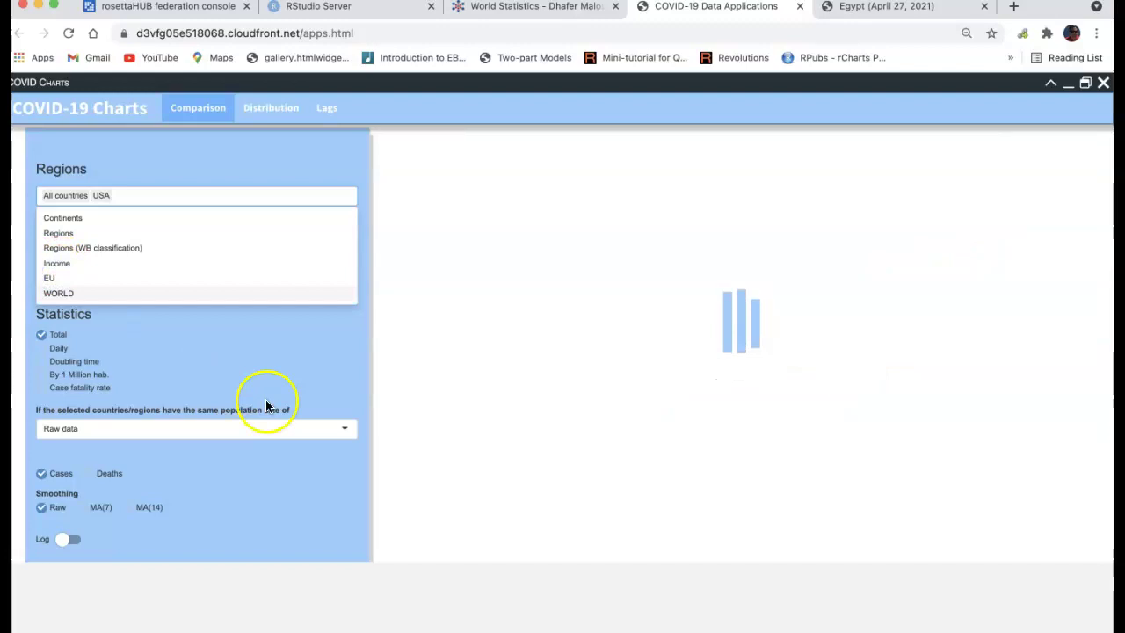
click(254, 378)
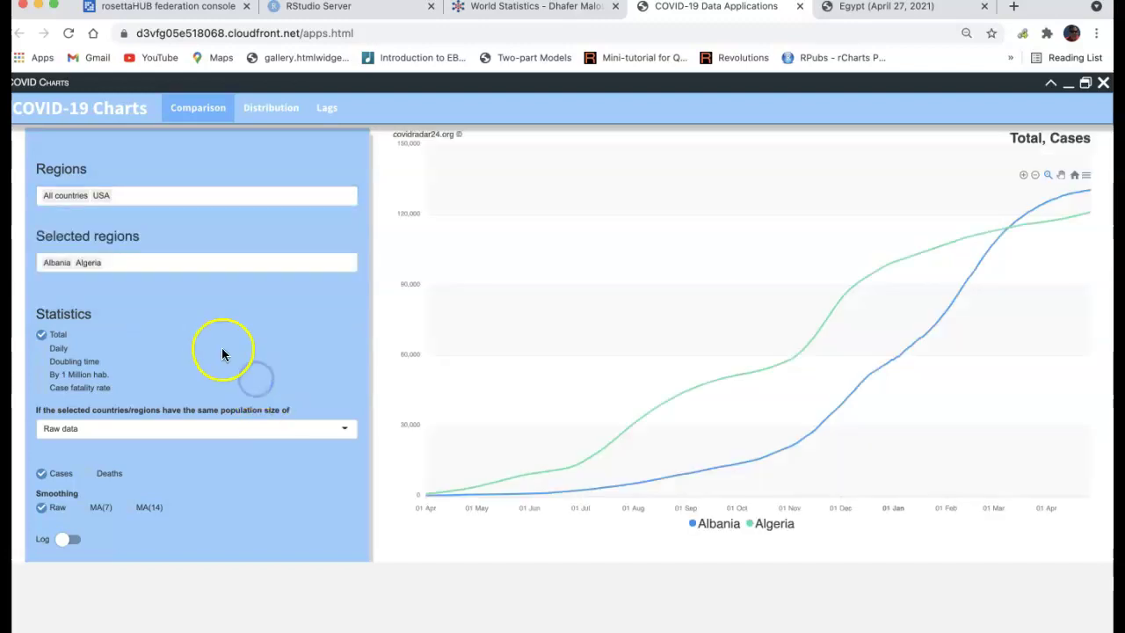
Replace Albania and Algeria in the selected regions with United Kingdom.
click(121, 257)
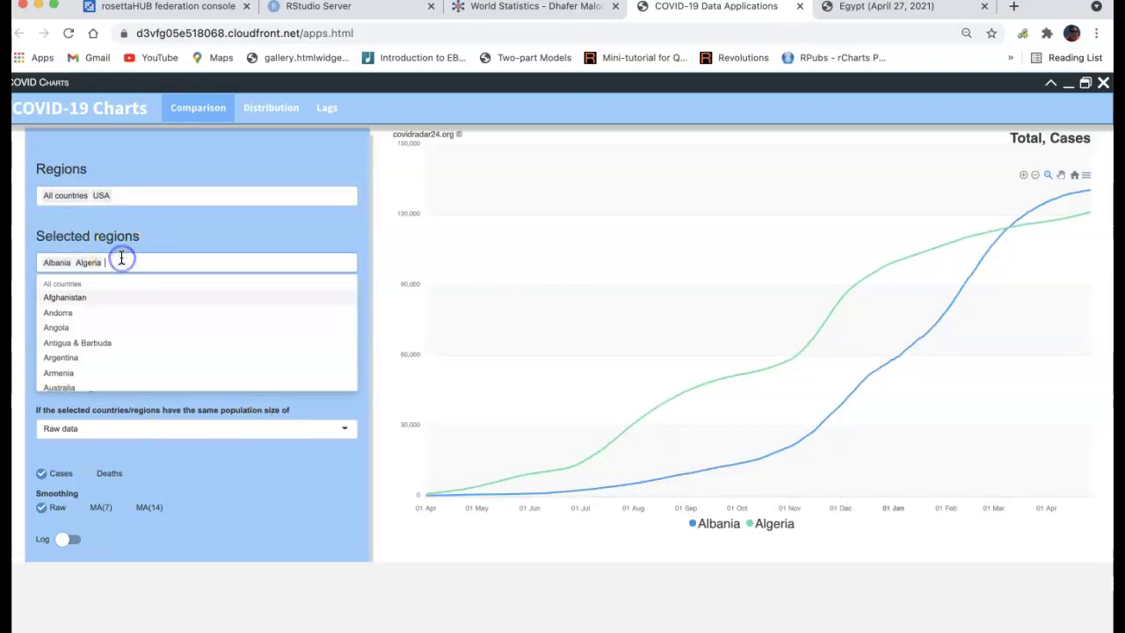
key(BackSpace)
key(BackSpace)
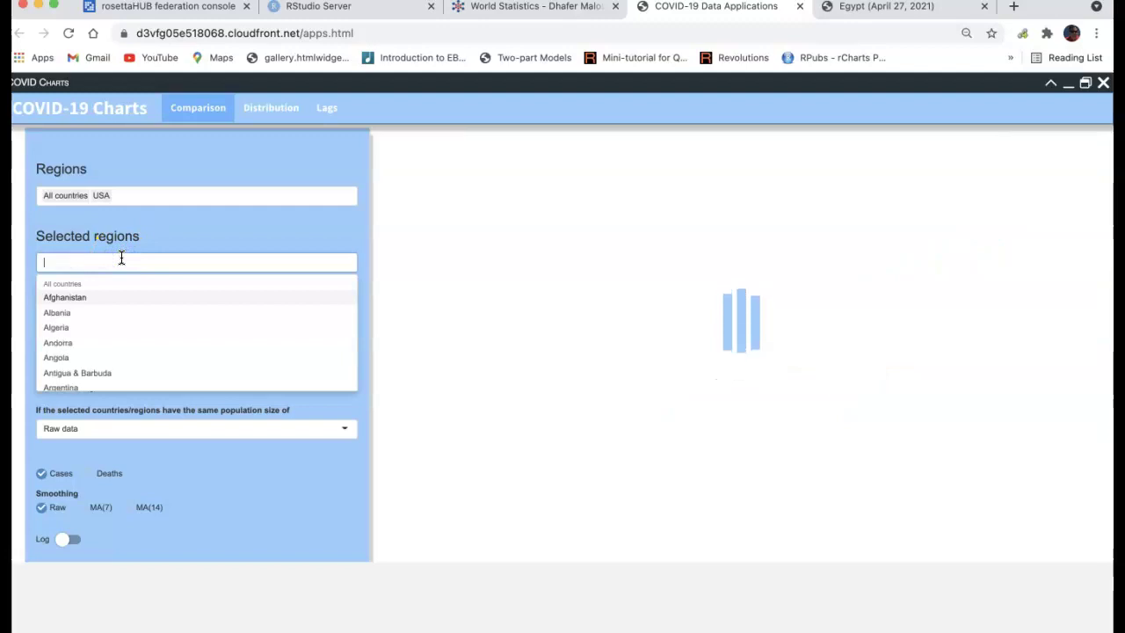
text(uni)
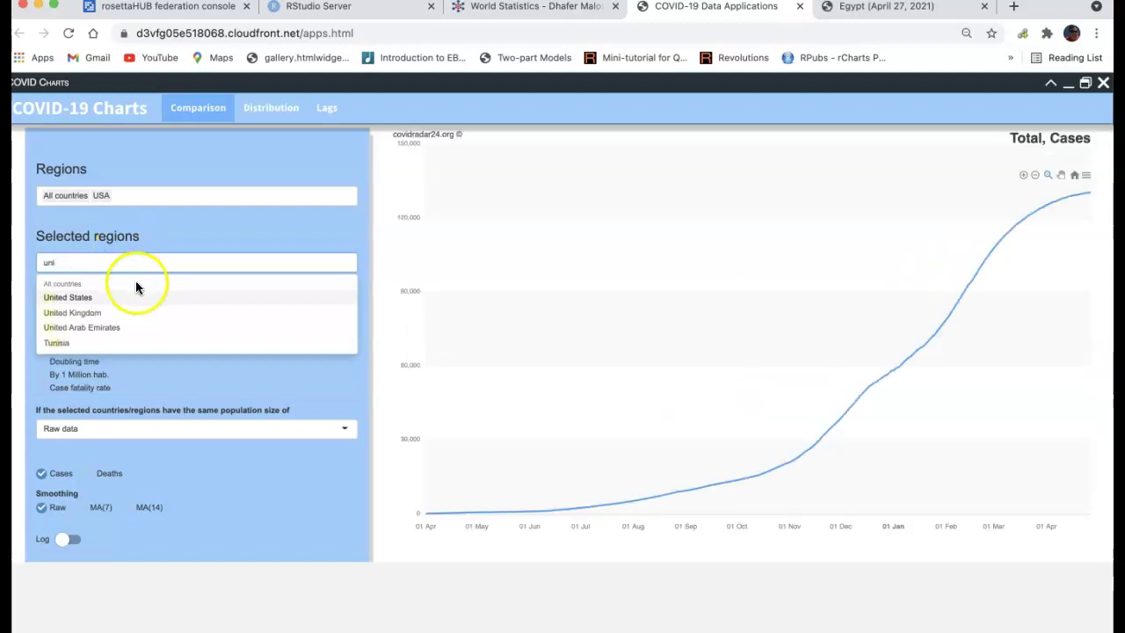
click(91, 312)
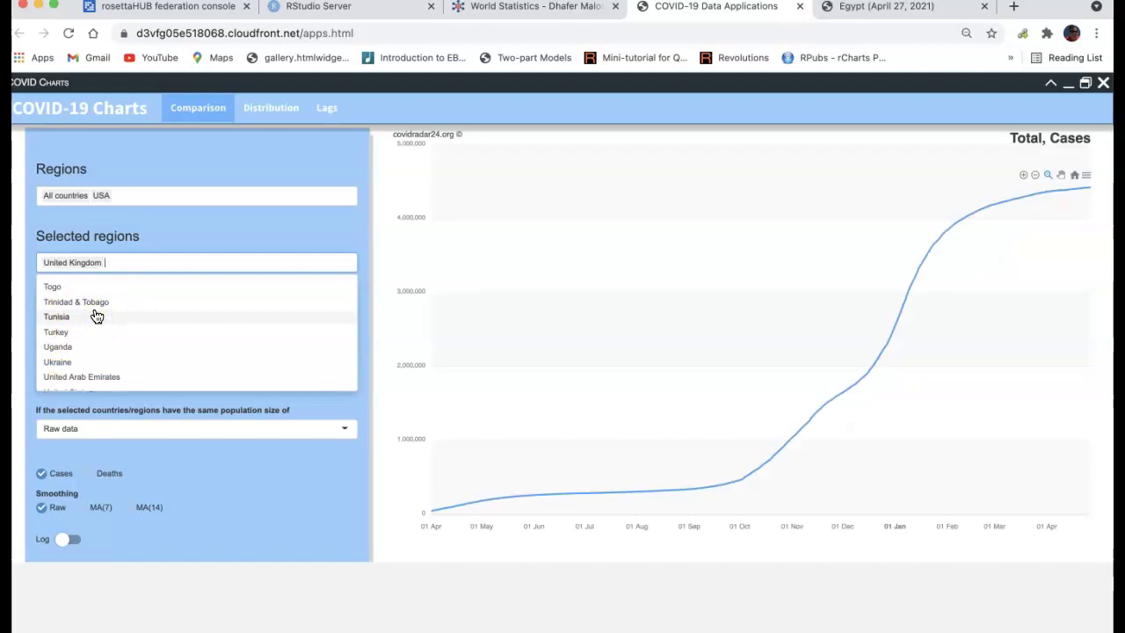
Add Connecticut to the selected regions for comparison with the United Kingdom.
text(con)
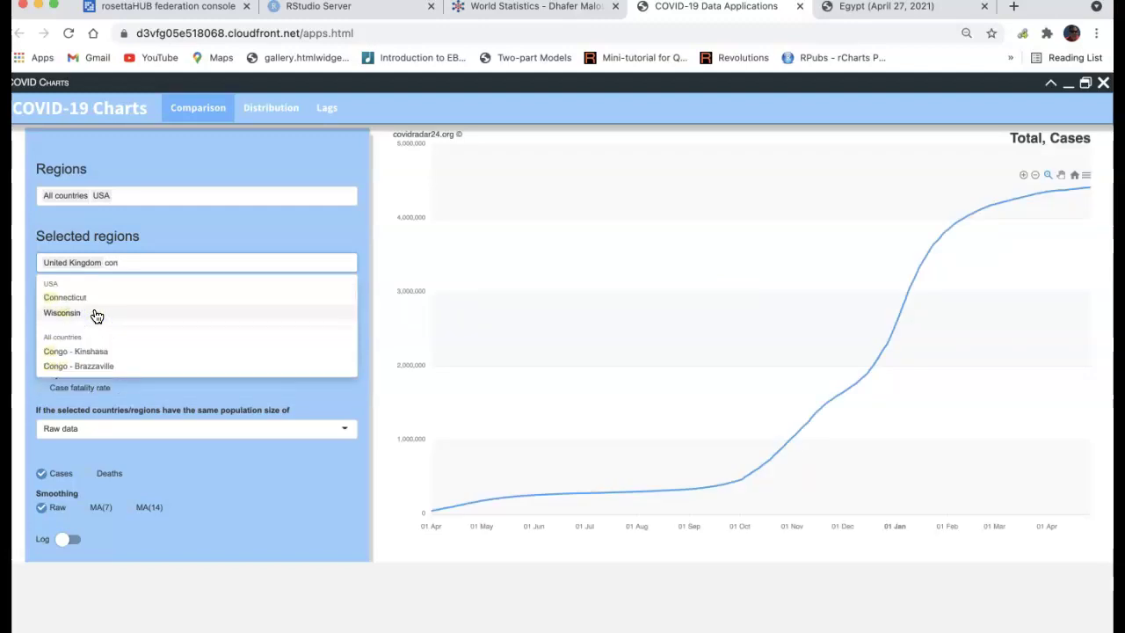
click(54, 296)
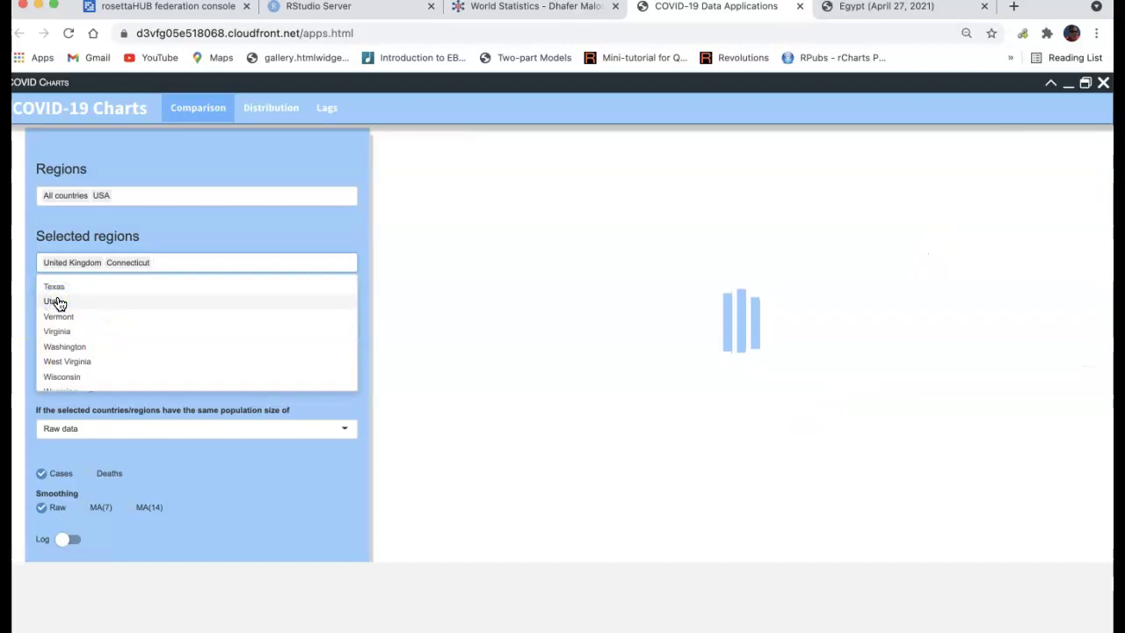
key(Down)
key(Down)
key(Down)
key(Down)
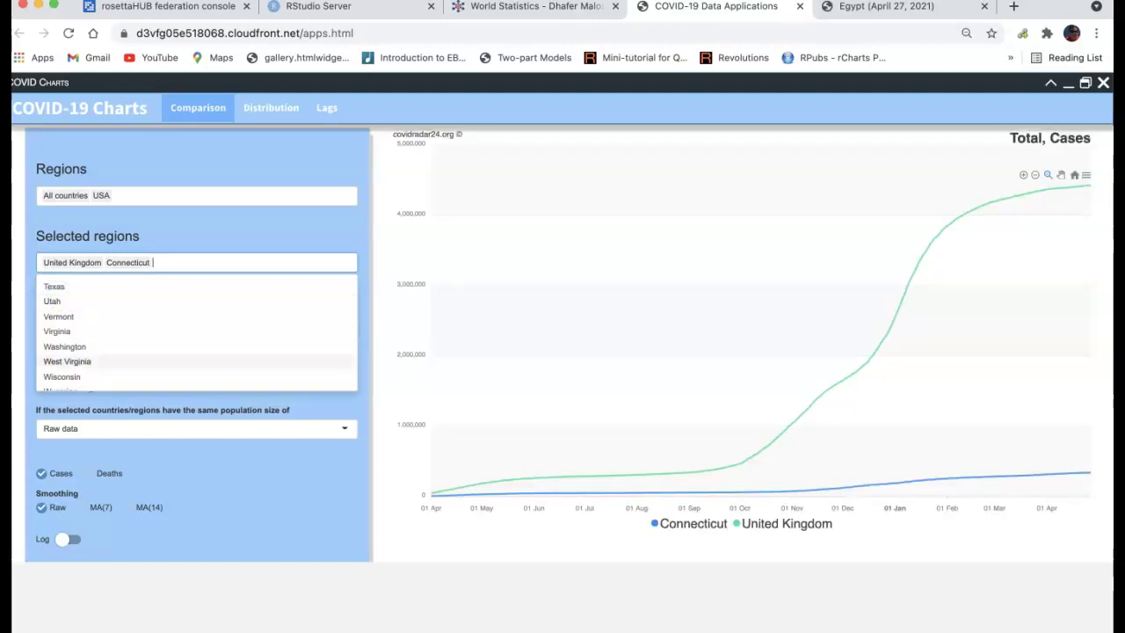
click(482, 545)
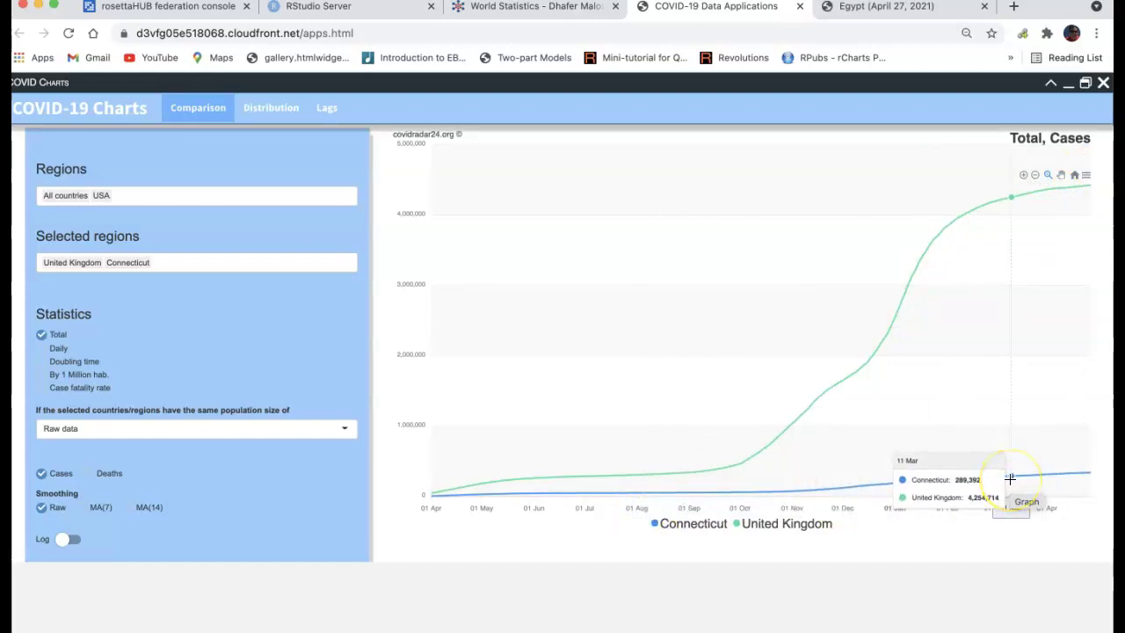
Check the chart's download formats, and zoom in on the period from about mid-June to late April before restoring the full range.
click(1086, 177)
click(1080, 188)
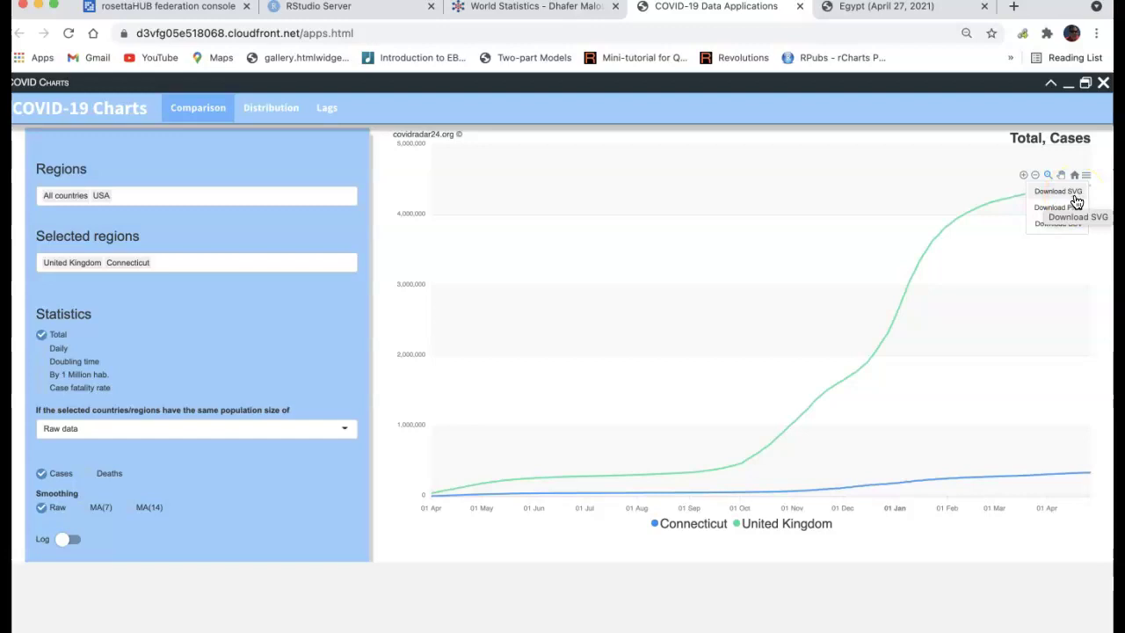
click(1104, 128)
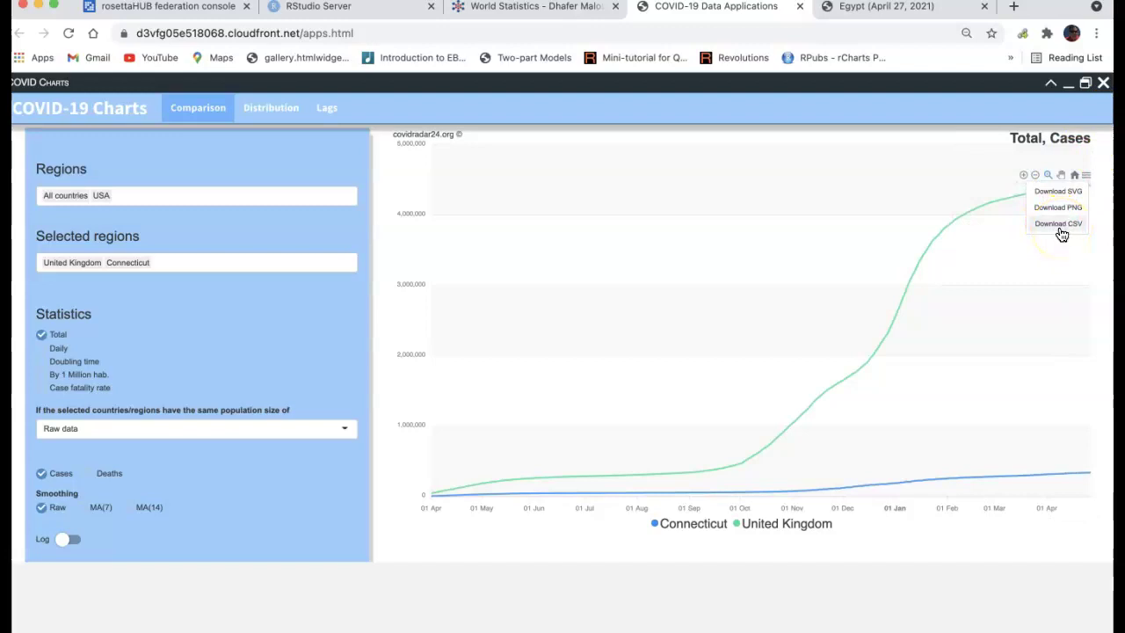
drag(559, 205, 1089, 286)
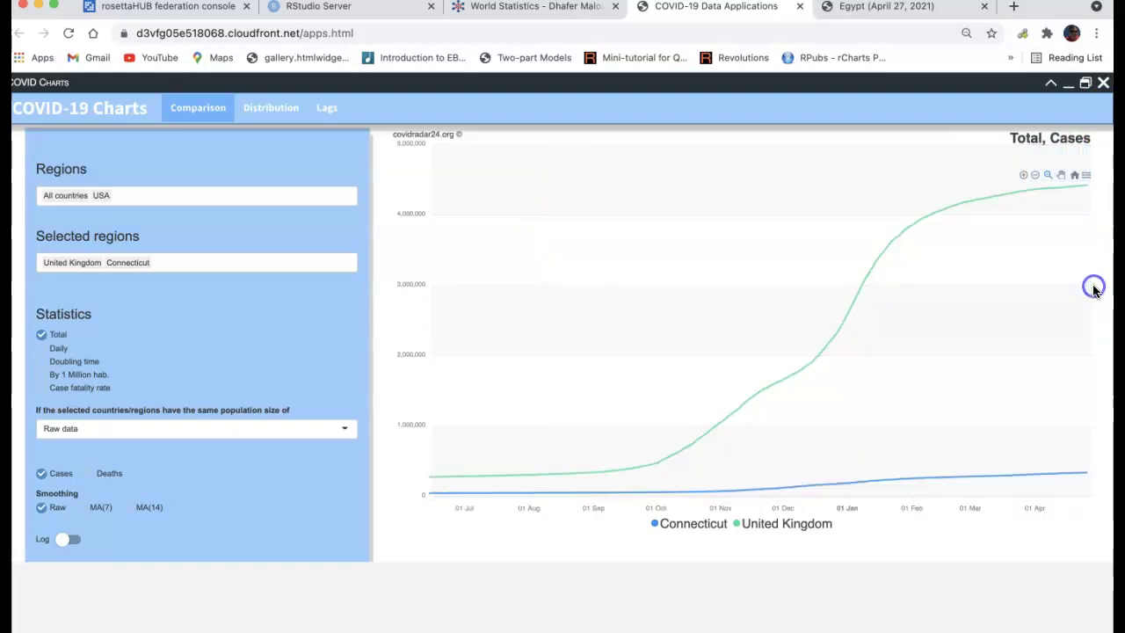
click(1074, 176)
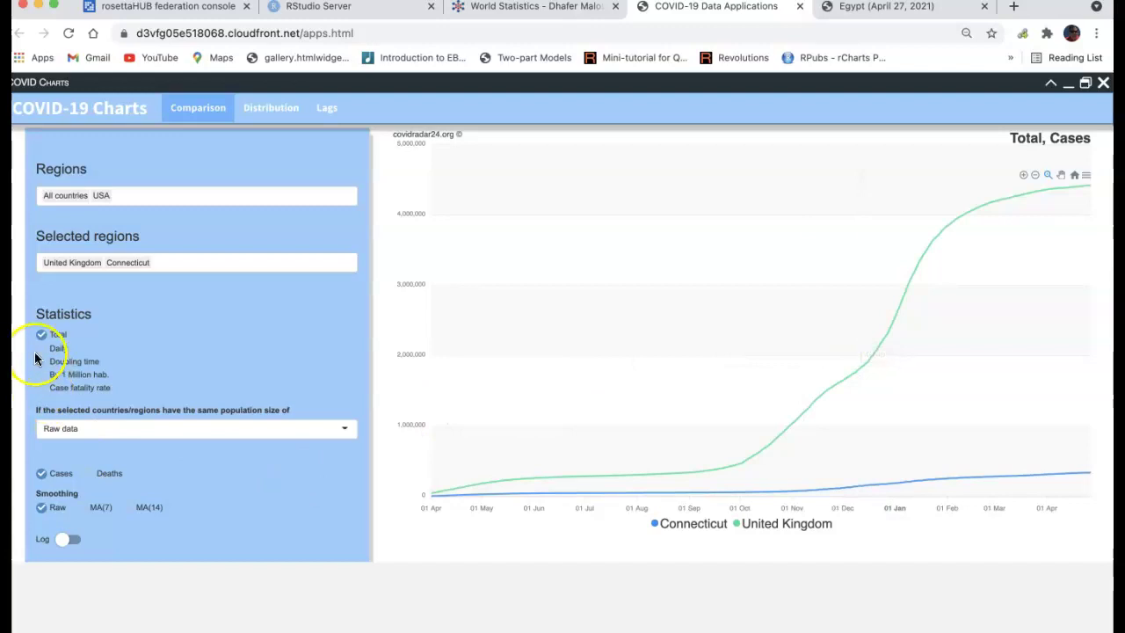
Try the total deaths series, and plot daily cases with a 14-day average instead.
click(91, 479)
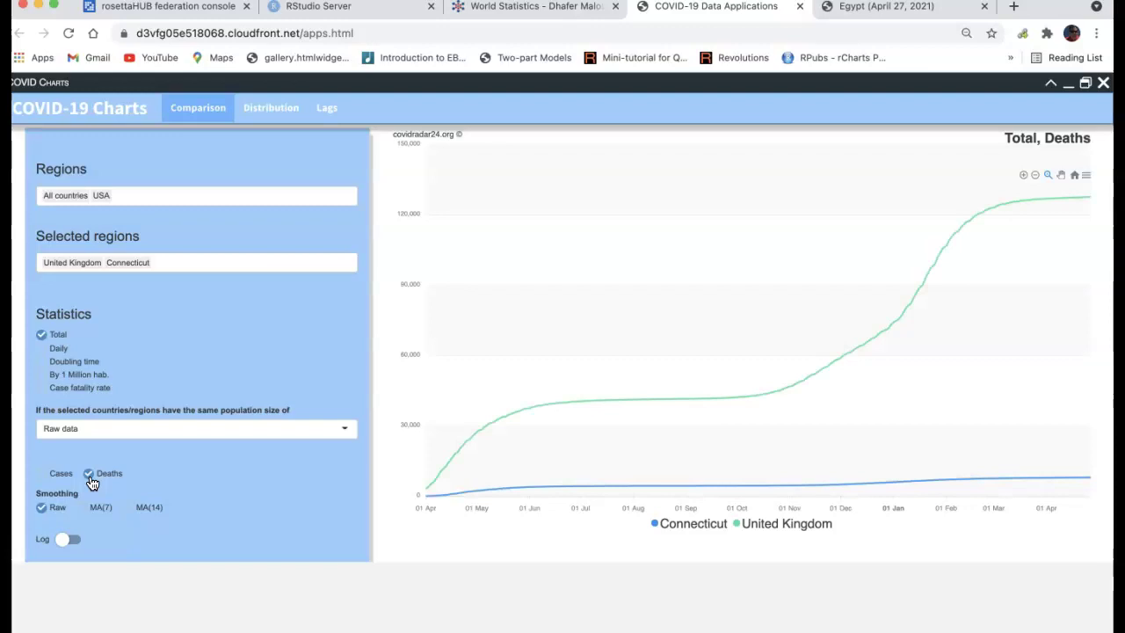
click(42, 349)
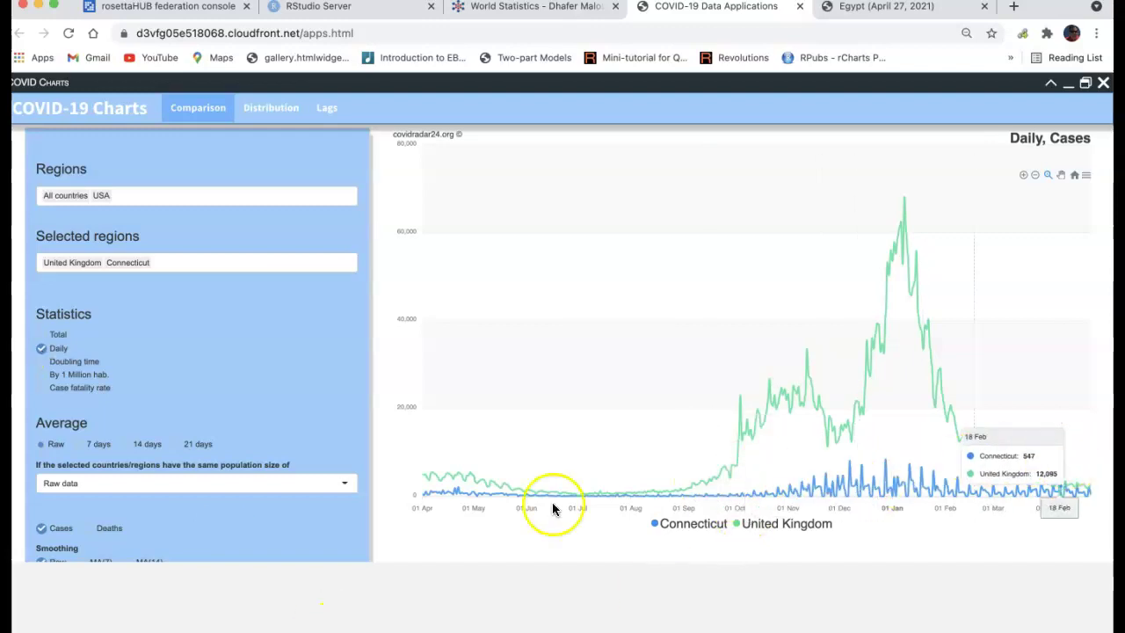
click(126, 450)
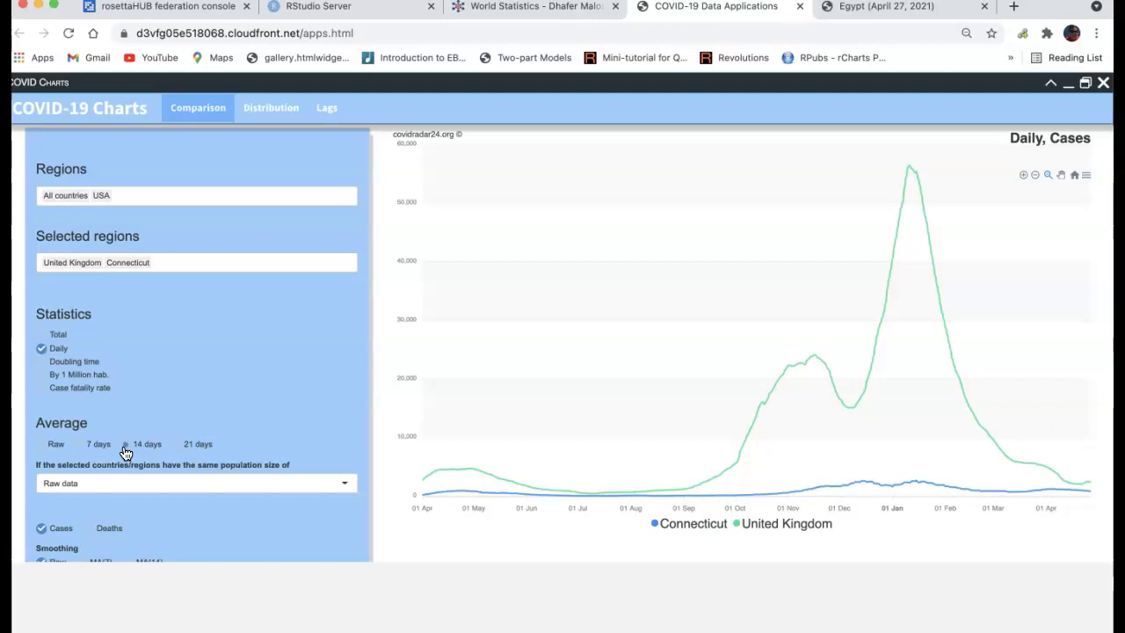
Scale the compared regions to the population size of the United Kingdom and inspect the curves.
click(85, 491)
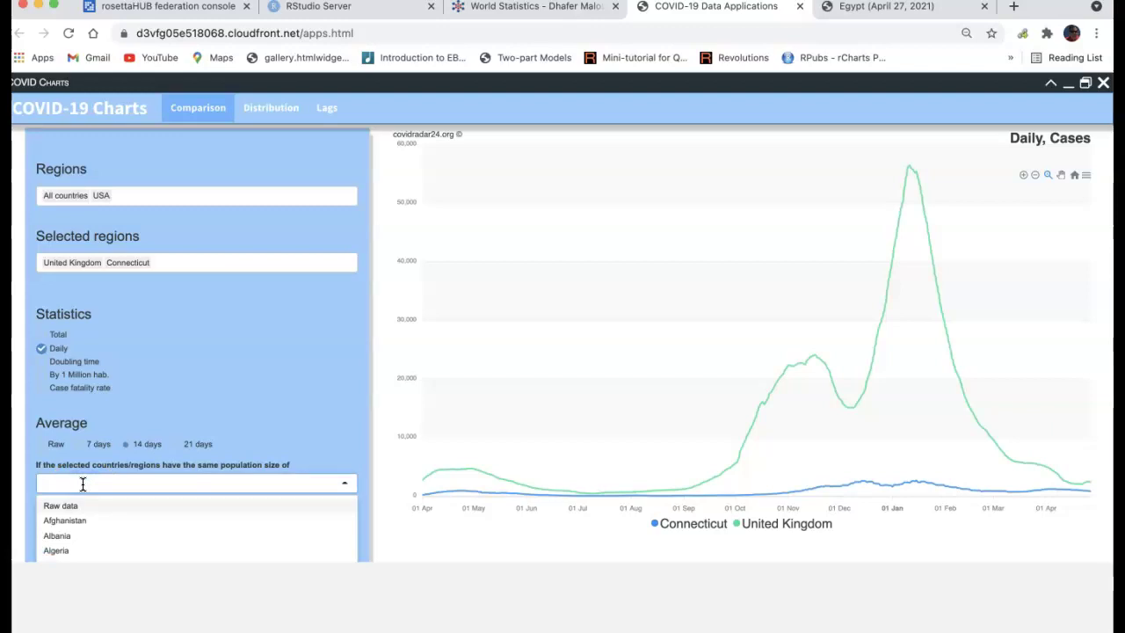
text(uni)
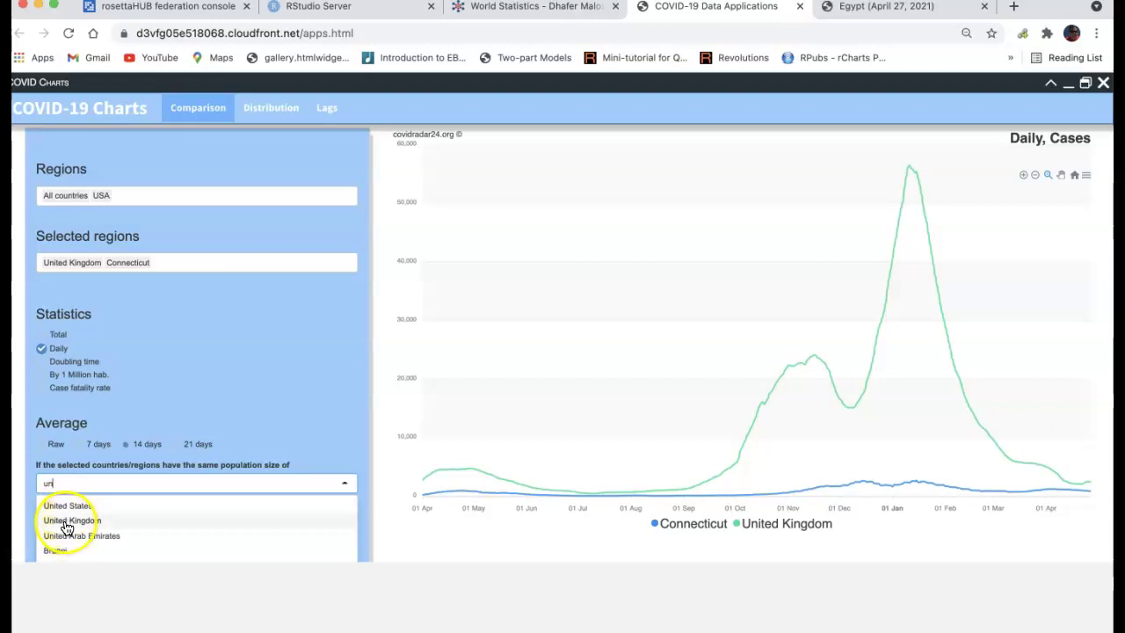
click(64, 521)
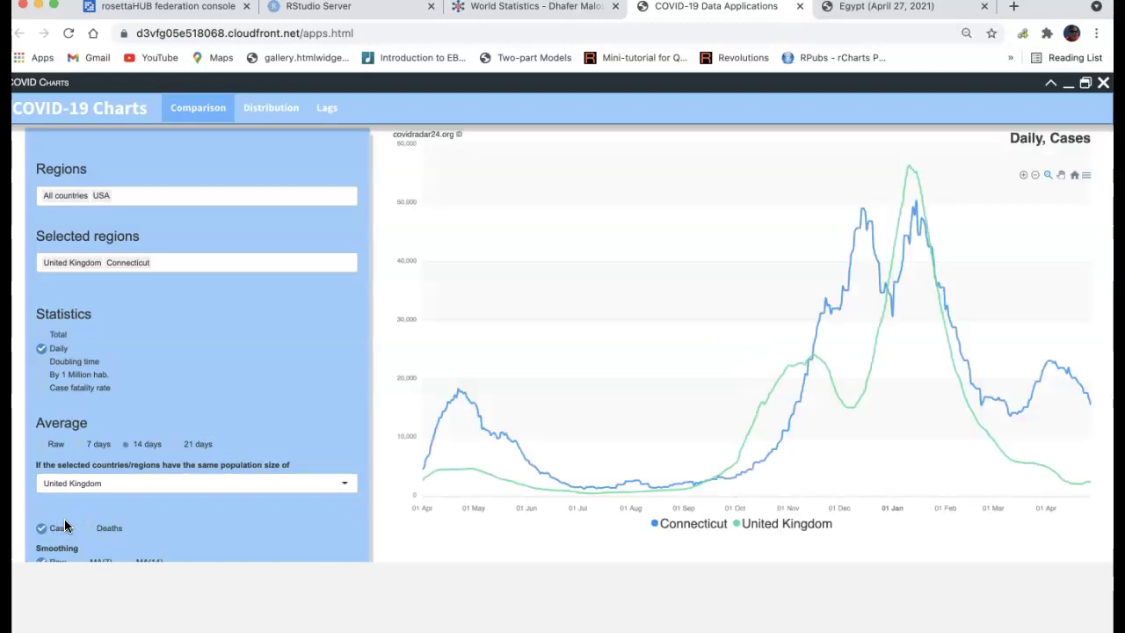
mouse_move(744, 478)
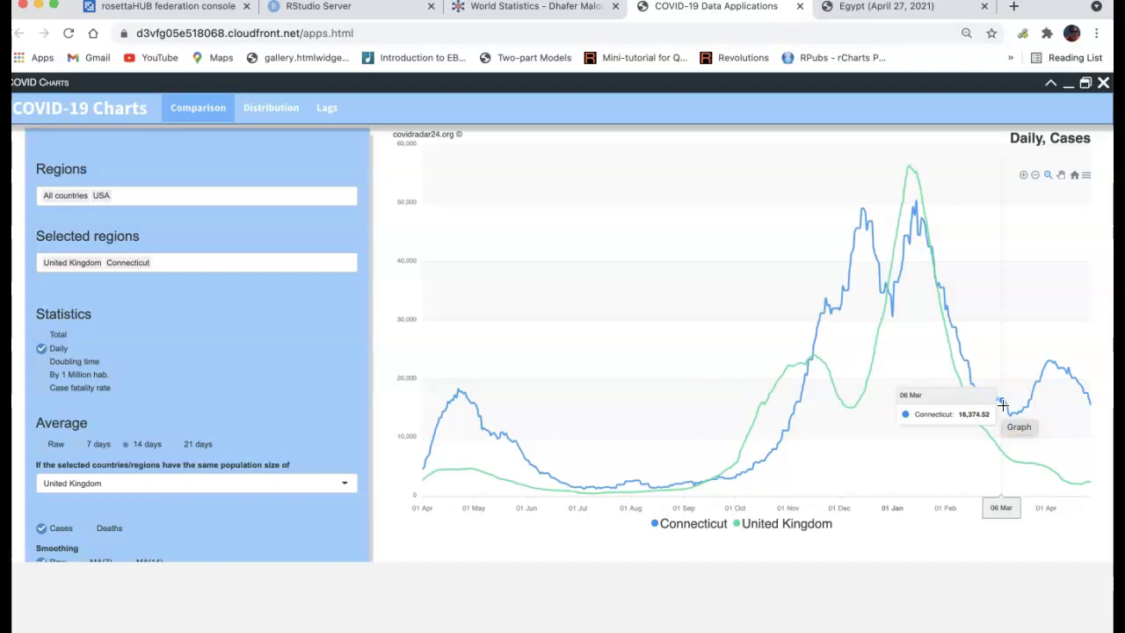
Turn on the logarithmic scale for the daily cases chart.
scroll(263, 433, down, 1)
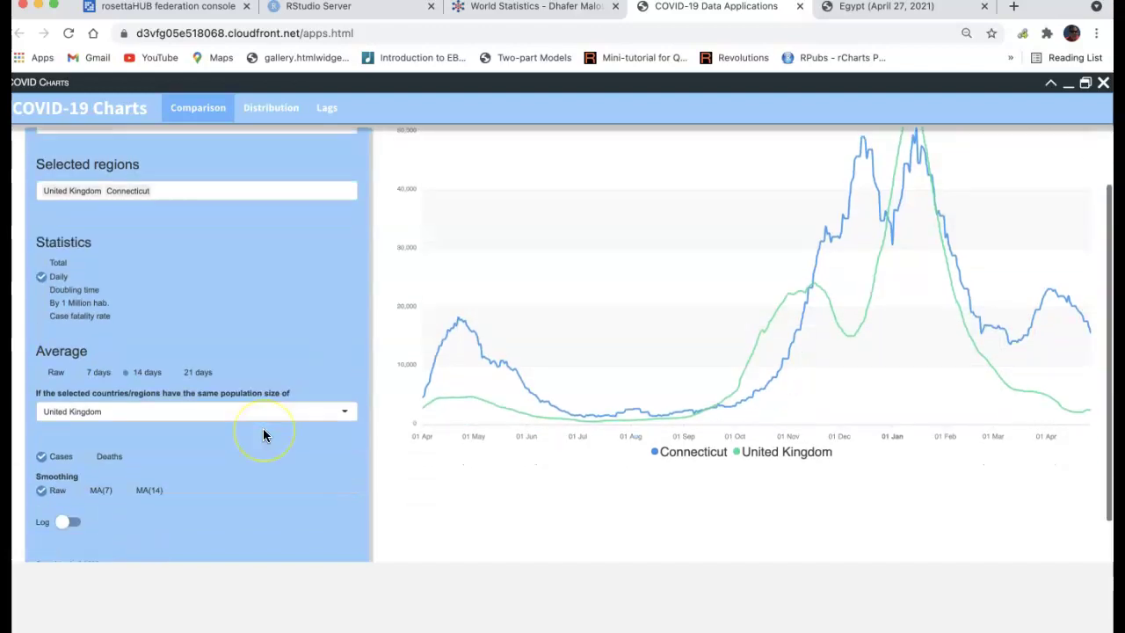
scroll(263, 433, down, 2)
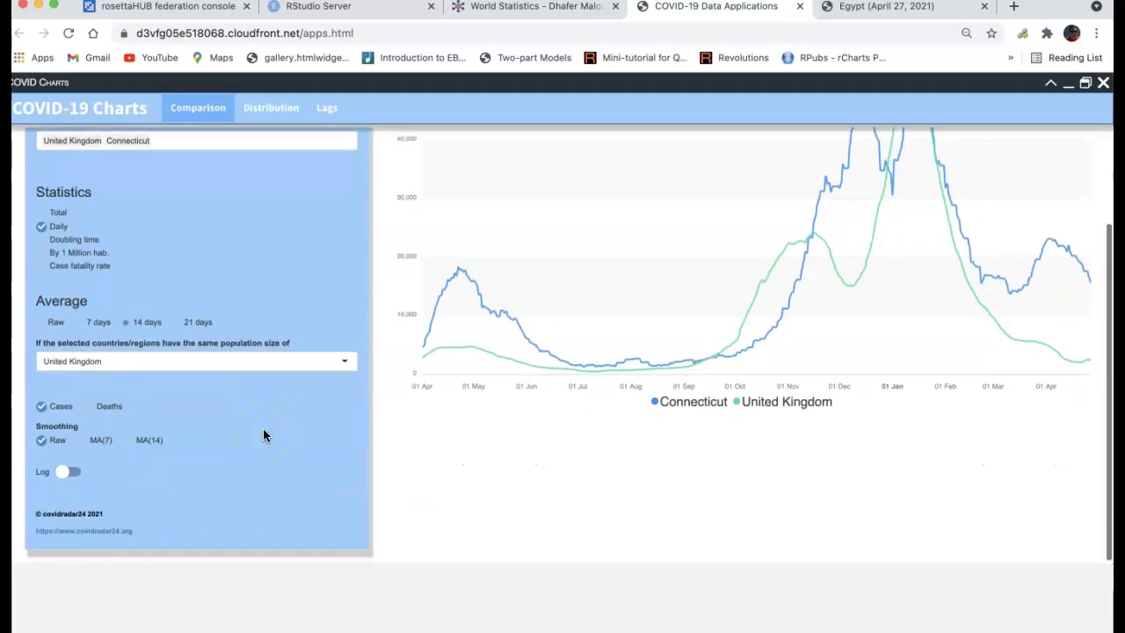
click(72, 475)
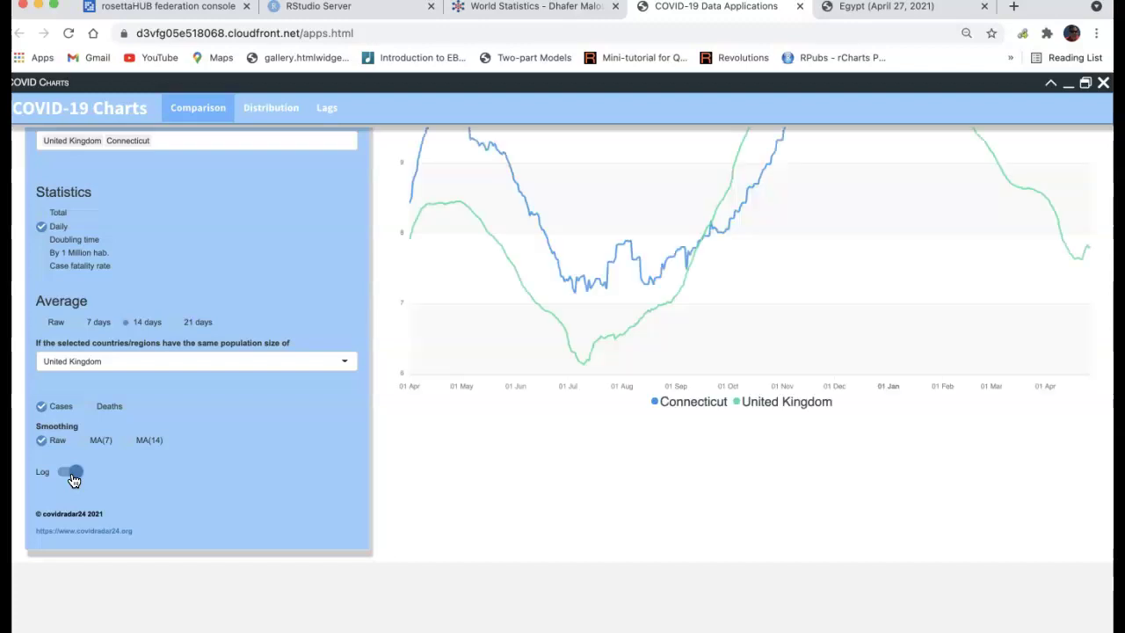
scroll(592, 426, up, 3)
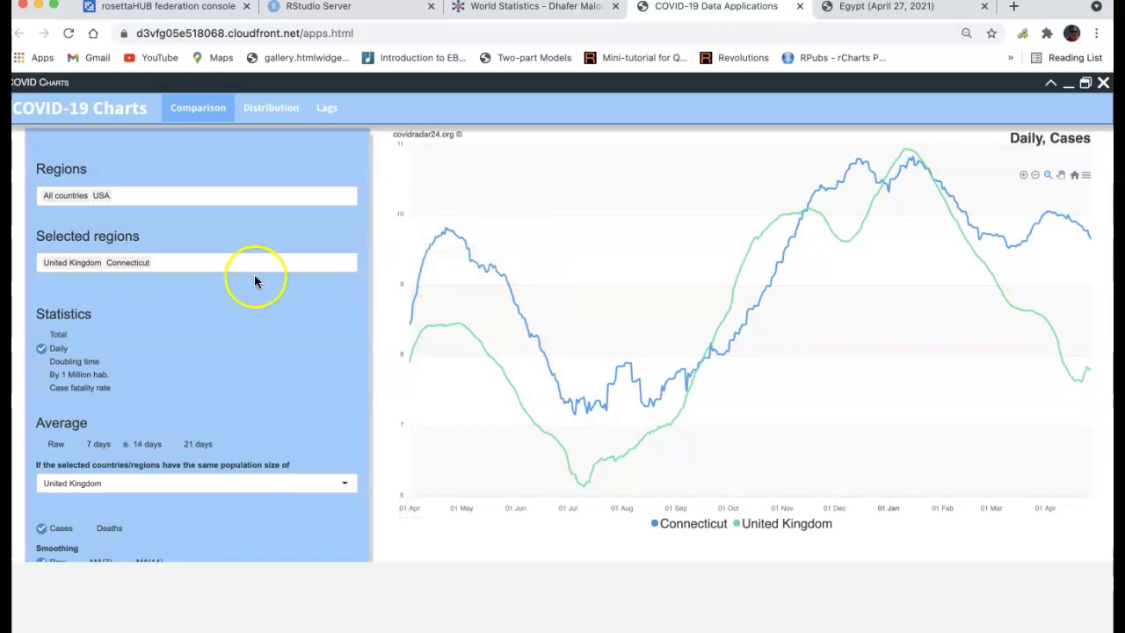
Switch the daily comparison chart from cases to deaths.
scroll(255, 279, down, 3)
click(91, 408)
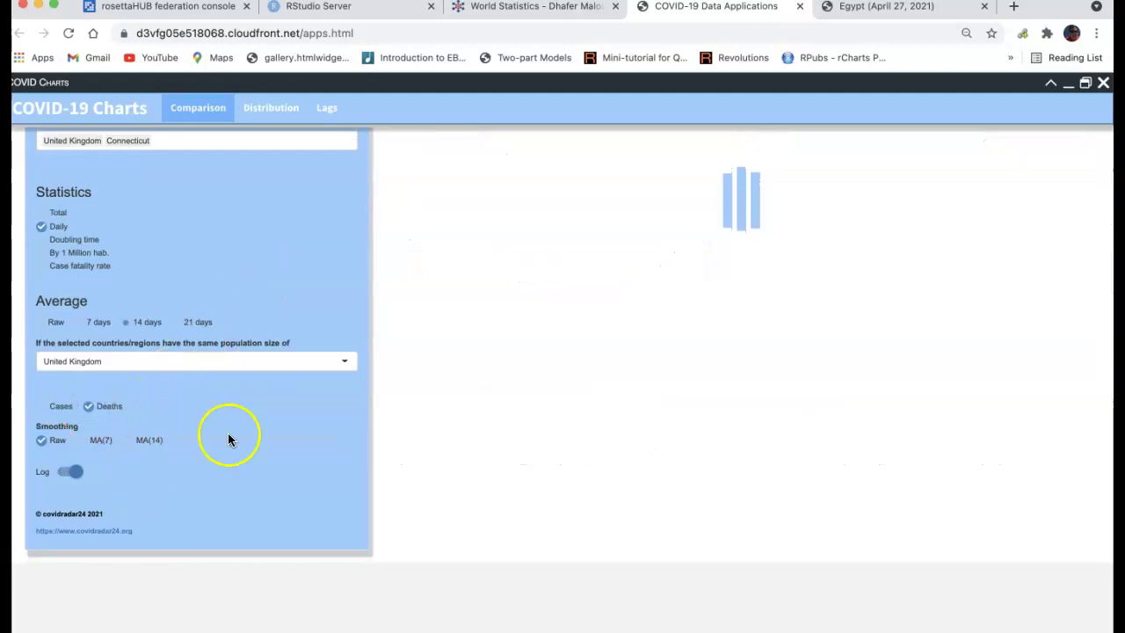
scroll(671, 346, up, 3)
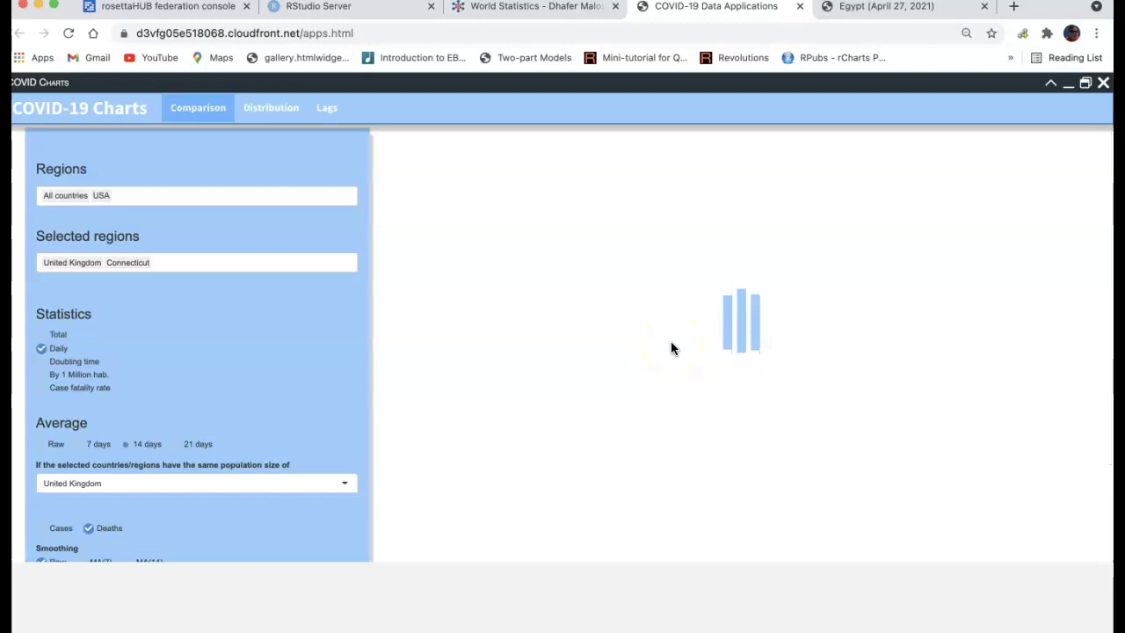
Apply MA(7) smoothing to the daily deaths curves.
scroll(670, 348, down, 3)
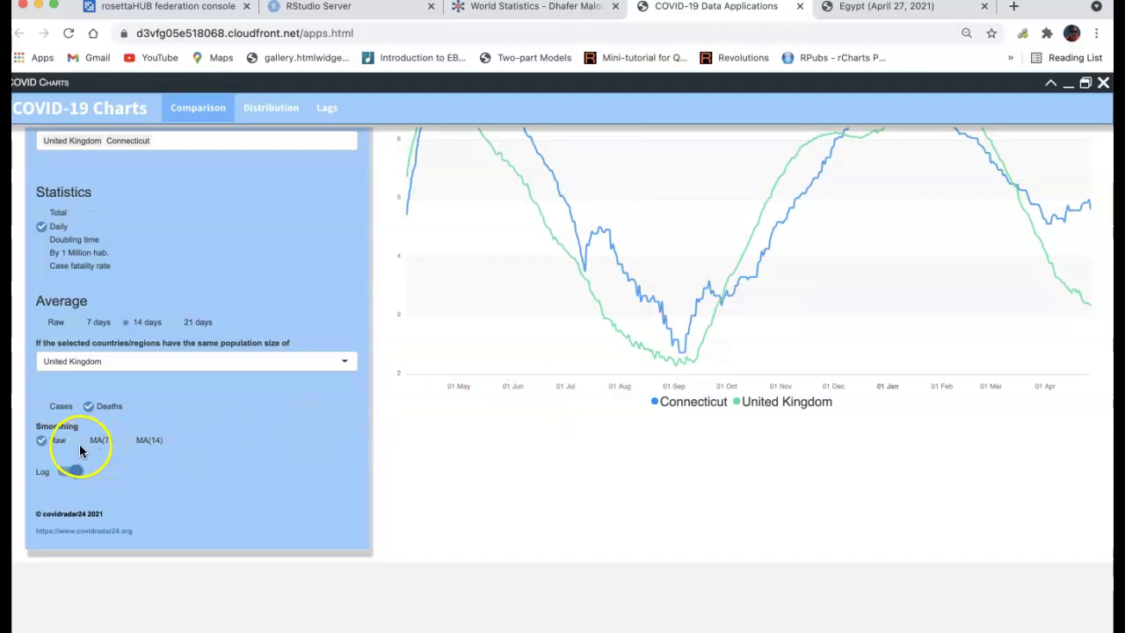
click(81, 446)
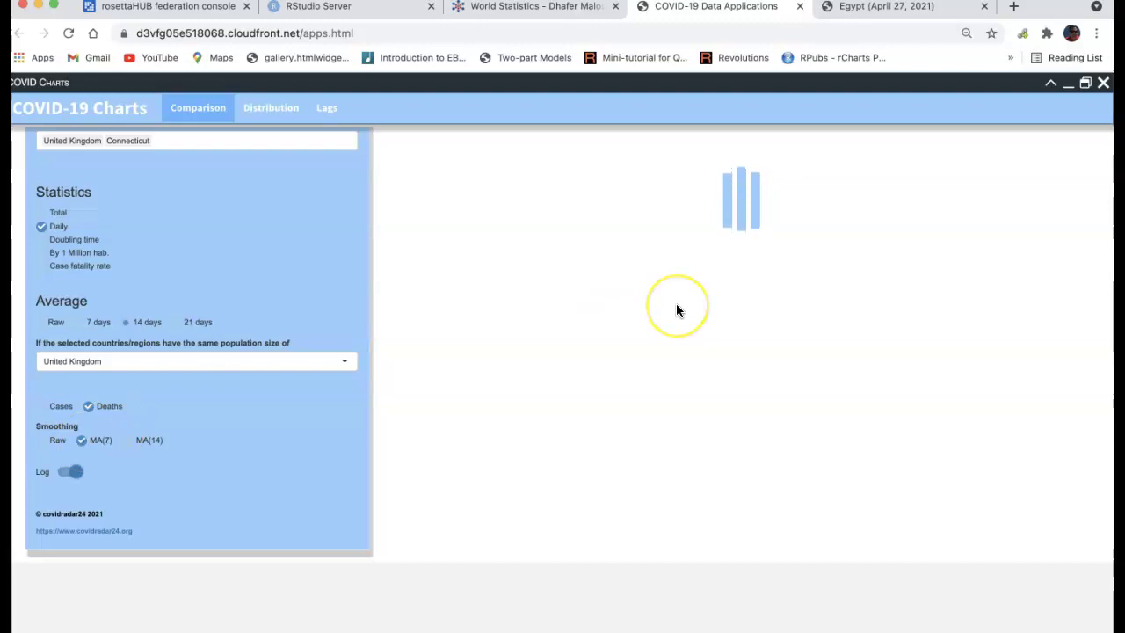
scroll(676, 309, up, 2)
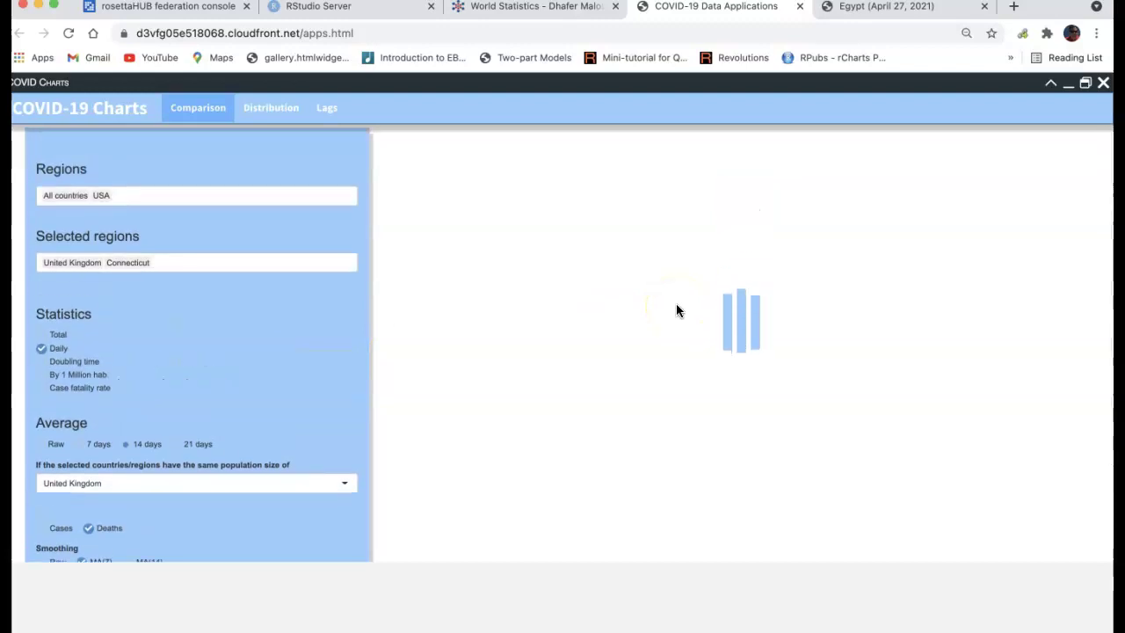
scroll(676, 304, down, 2)
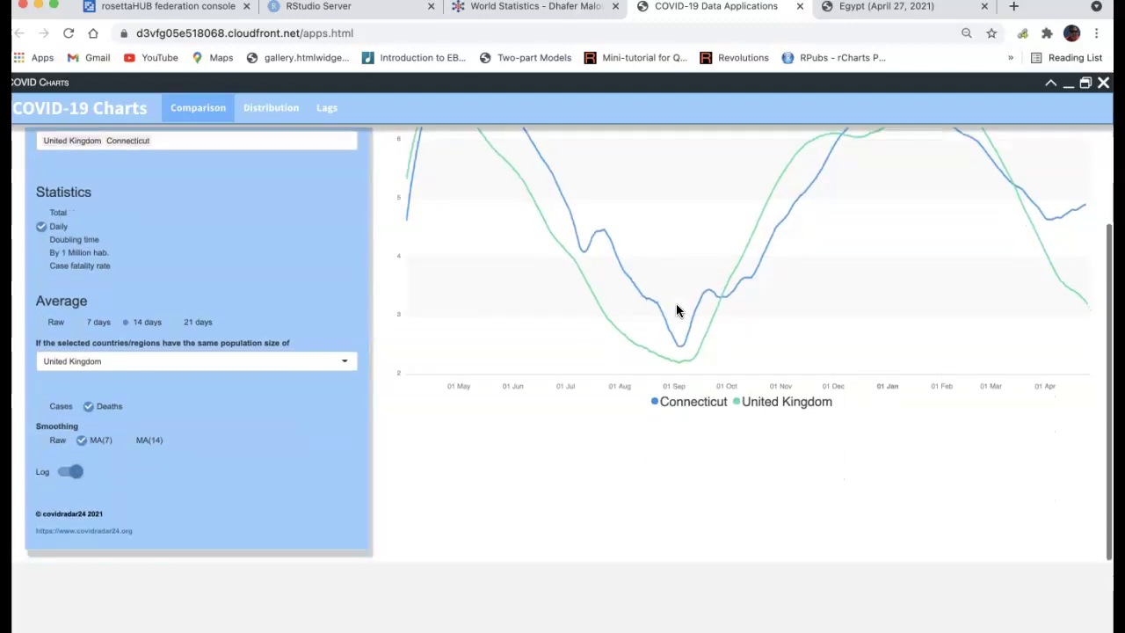